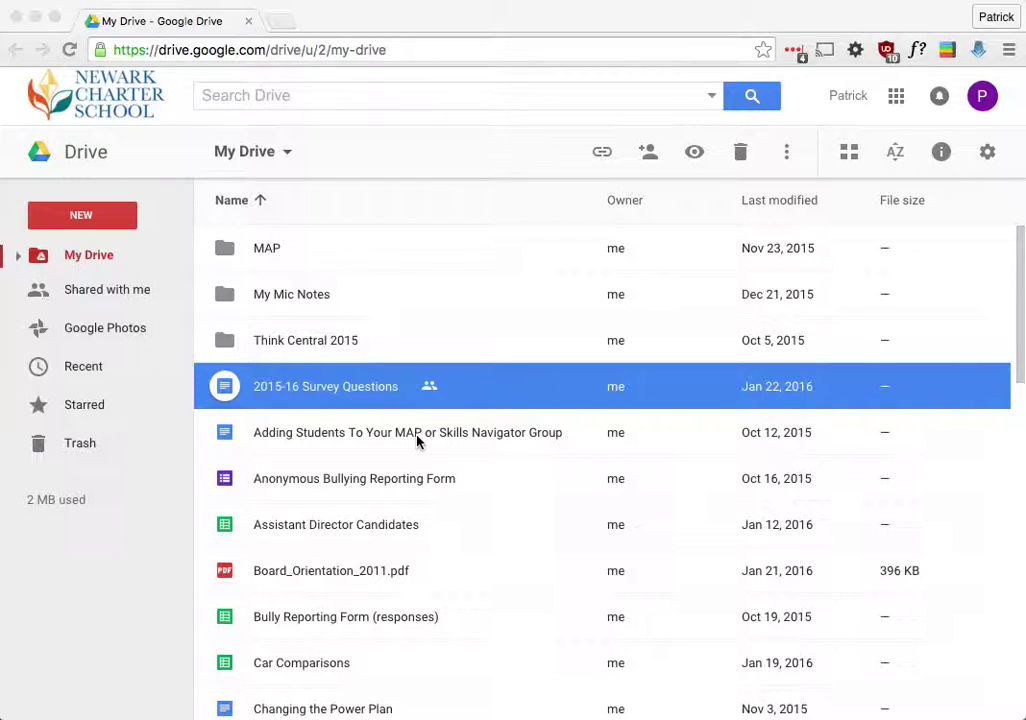
- Focus the browser window, then briefly show and dismiss Drive's new-item menu
left_click(127, 229)
left_click(122, 222)
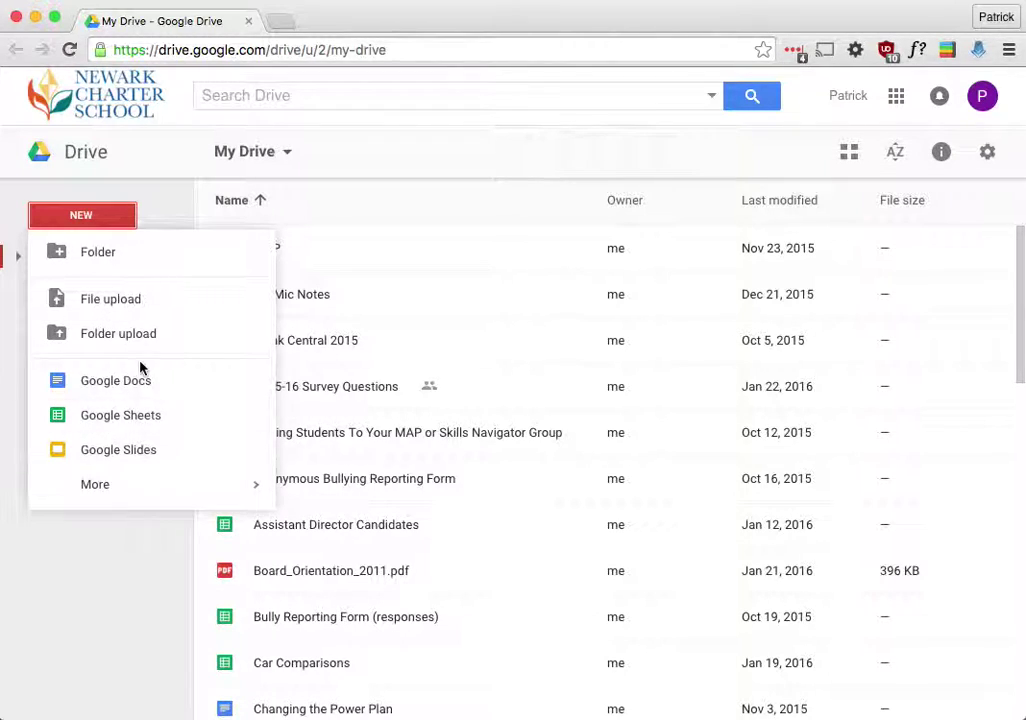
left_click(160, 575)
- Select the 2015-16 Survey Questions and other My Drive documents, then bring up the NEW menu again
left_click(343, 390)
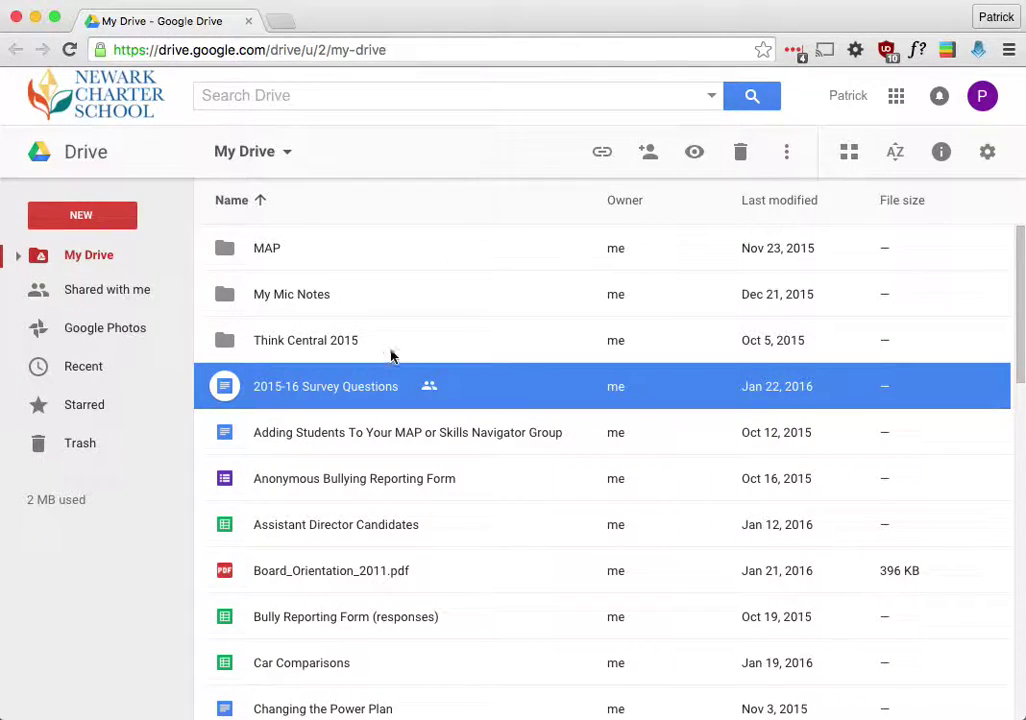
left_click(326, 452)
left_click(332, 487)
left_click(337, 400)
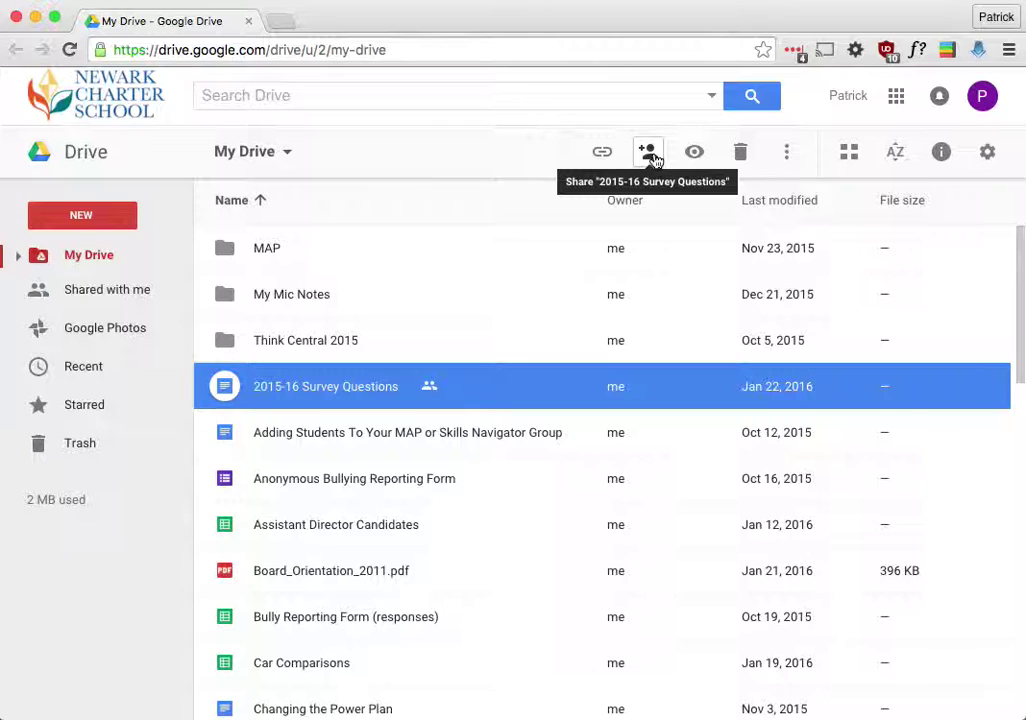
left_click(100, 222)
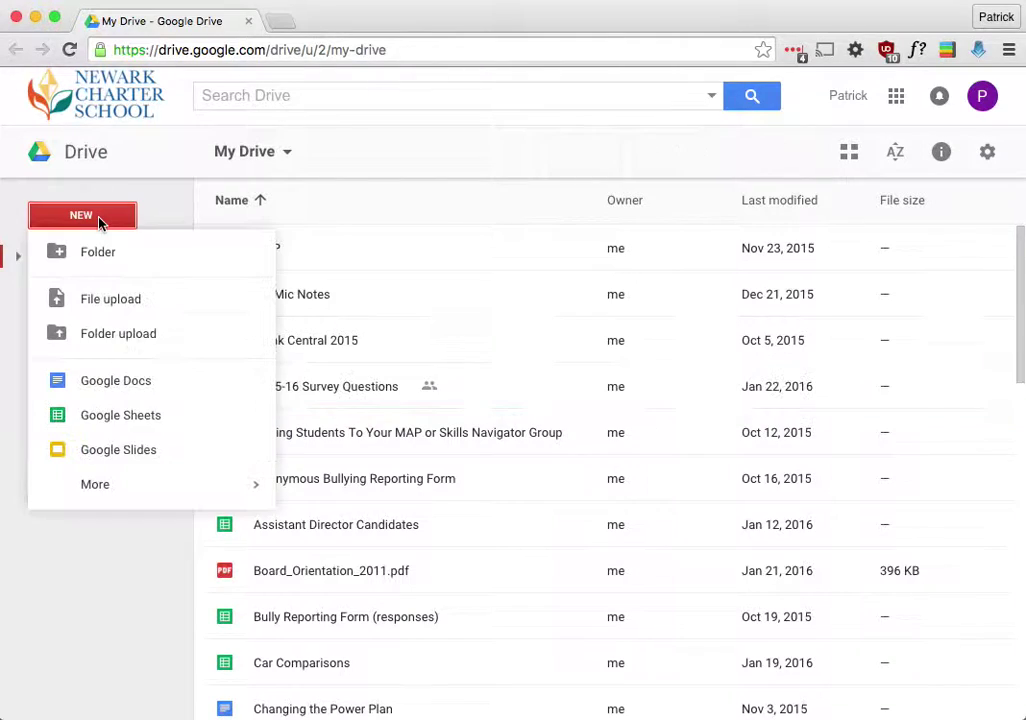
- Create a blank Google Doc titled 'Shared Doc' with 'This is the title' as its first line
left_click(133, 388)
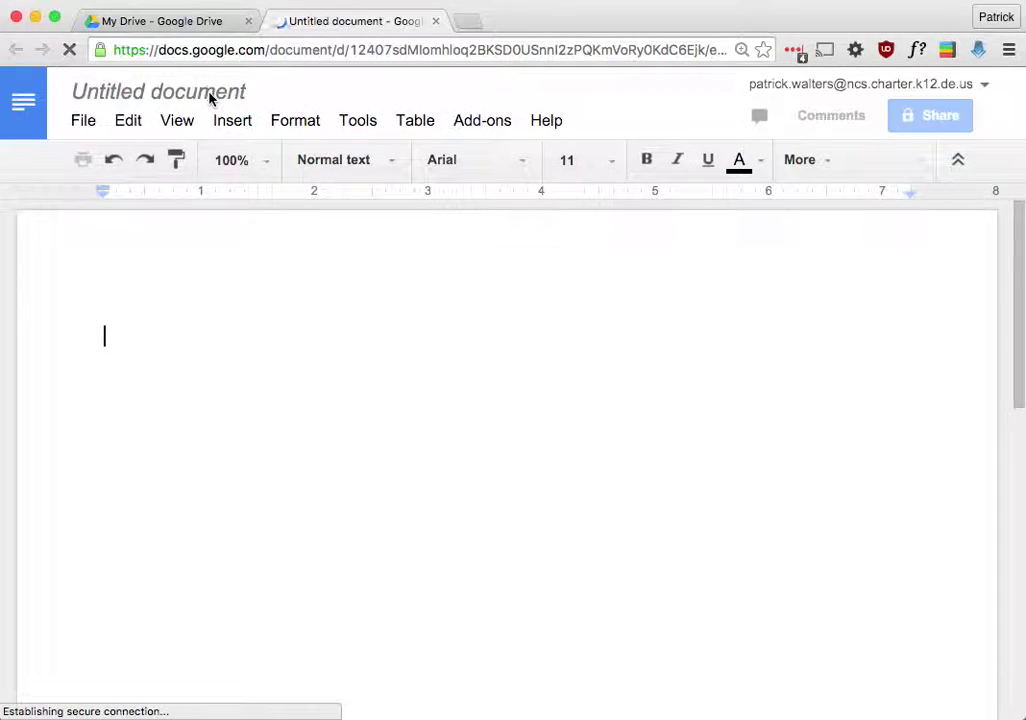
left_click(210, 92)
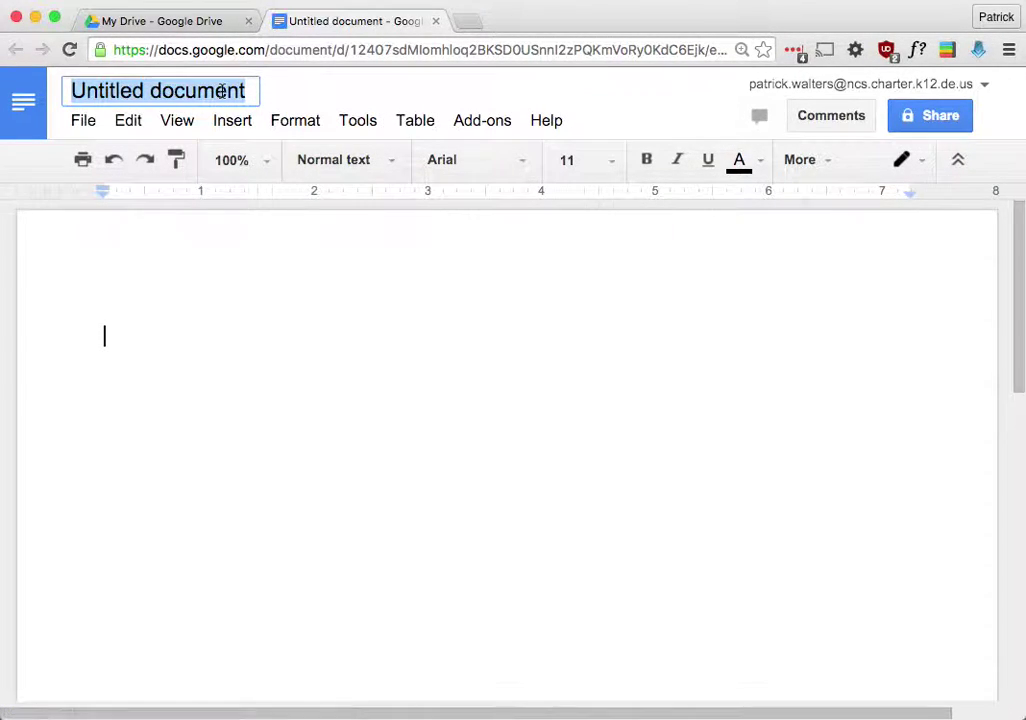
type("Sharred")
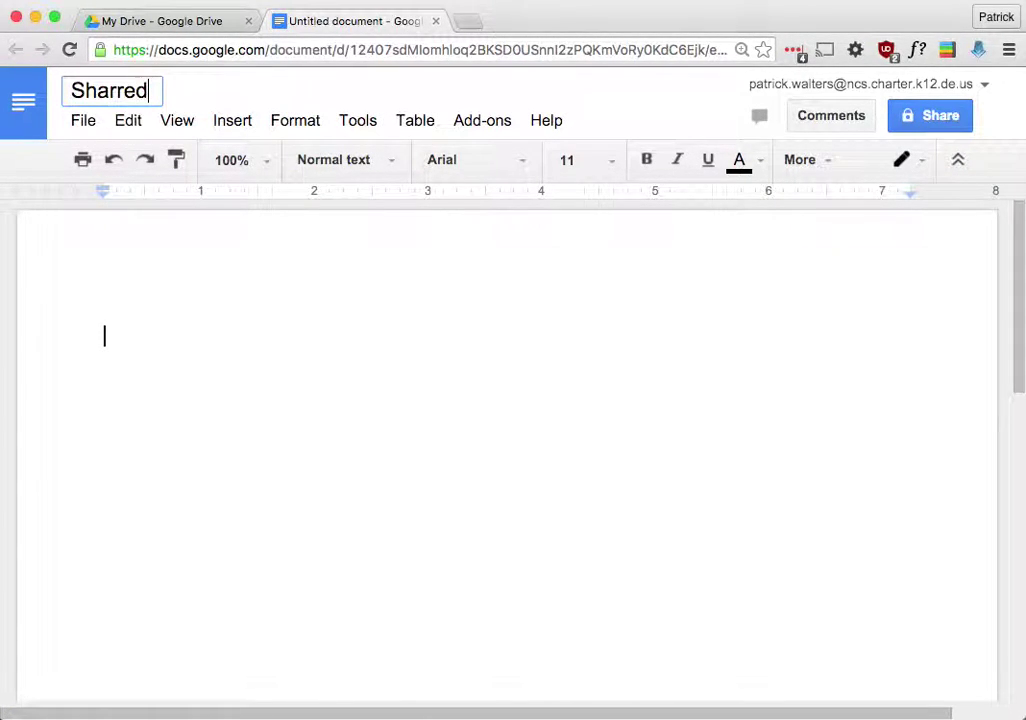
key("BackSpace")
key("BackSpace")
key("BackSpace")
type("ed Doc")
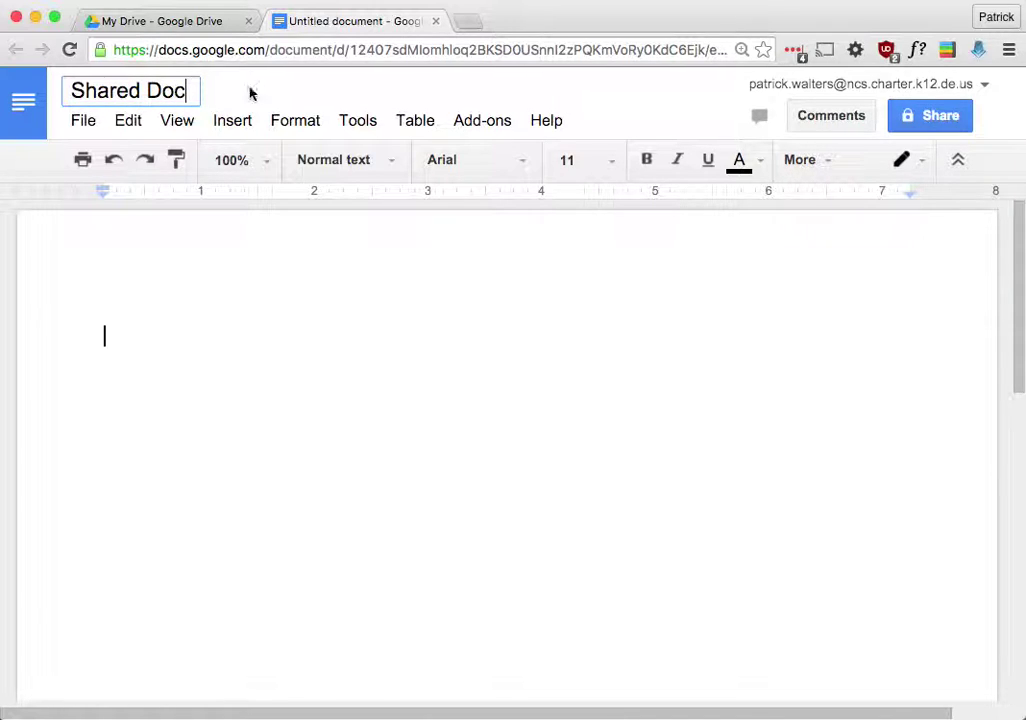
left_click(591, 224)
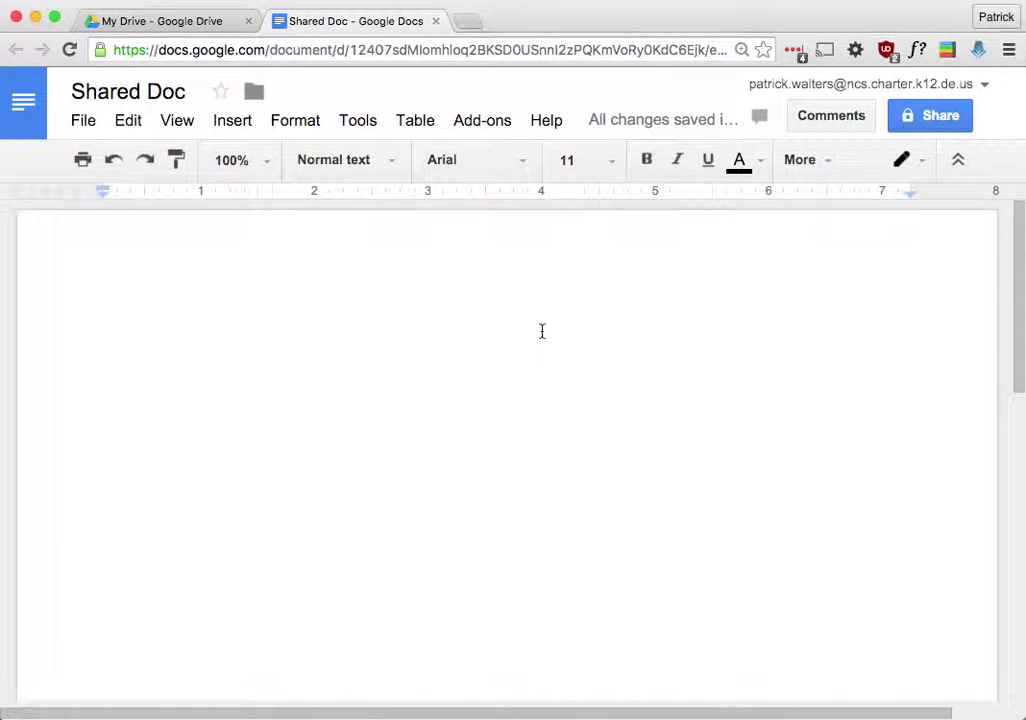
type("This is the title")
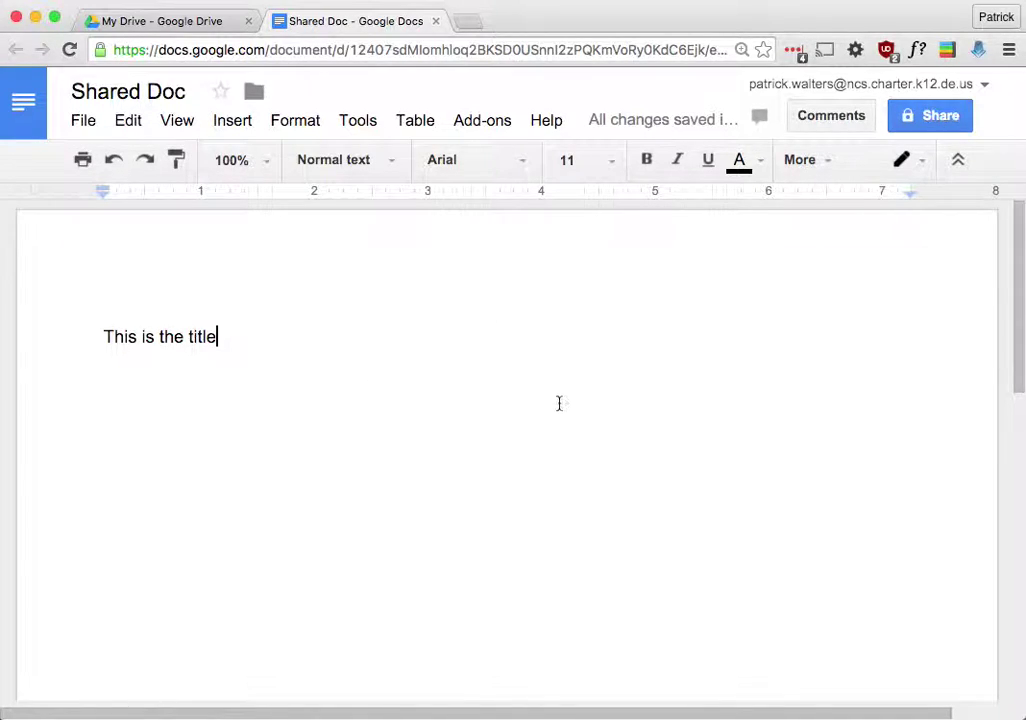
- In the Share dialog, check the Can edit permission and type the first colleague's name into People
left_click(934, 118)
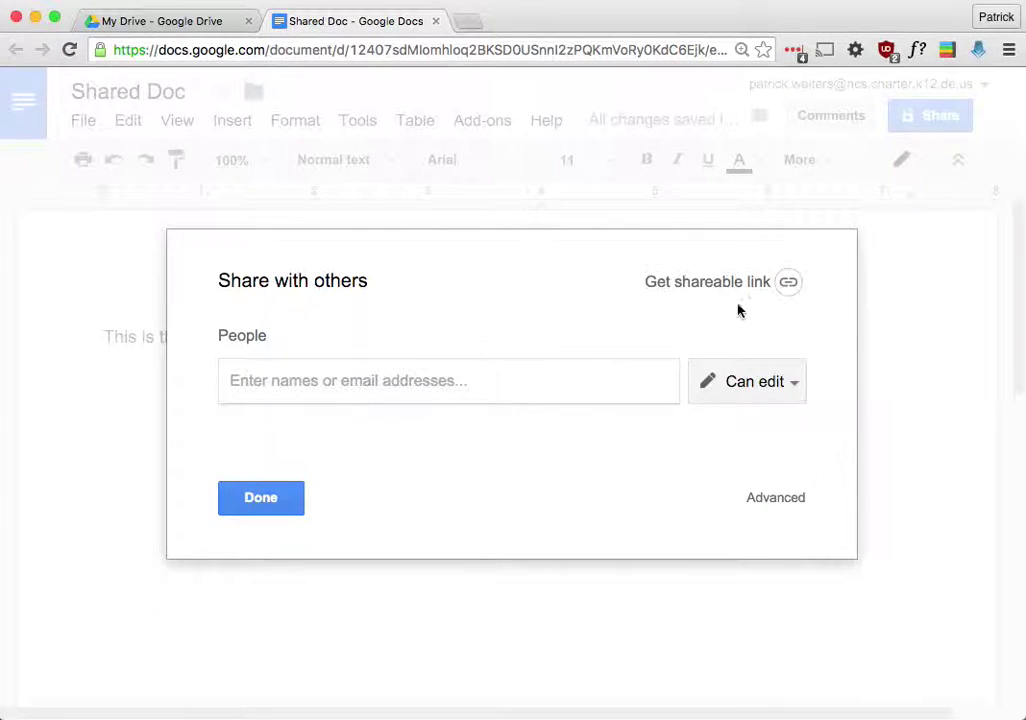
left_click(795, 385)
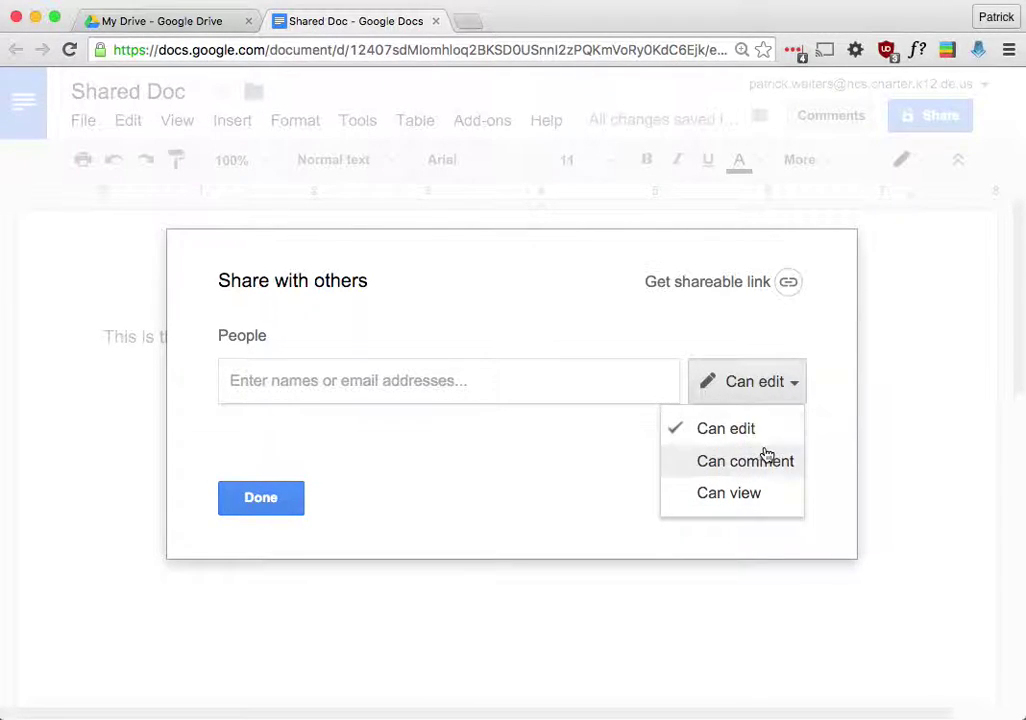
left_click(233, 380)
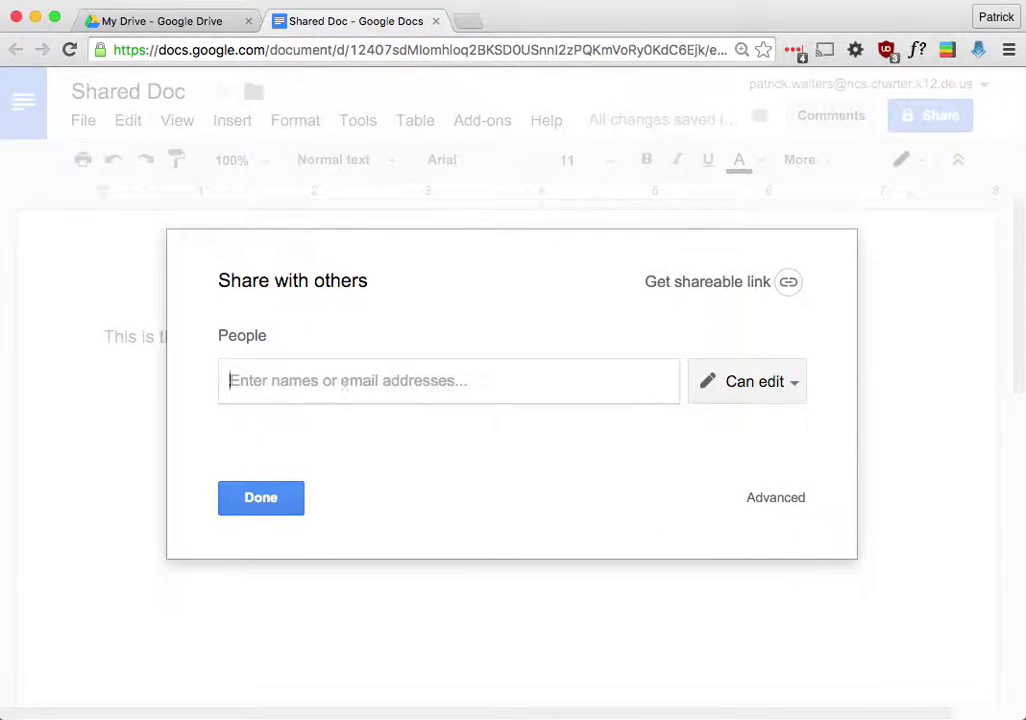
type("jeff")
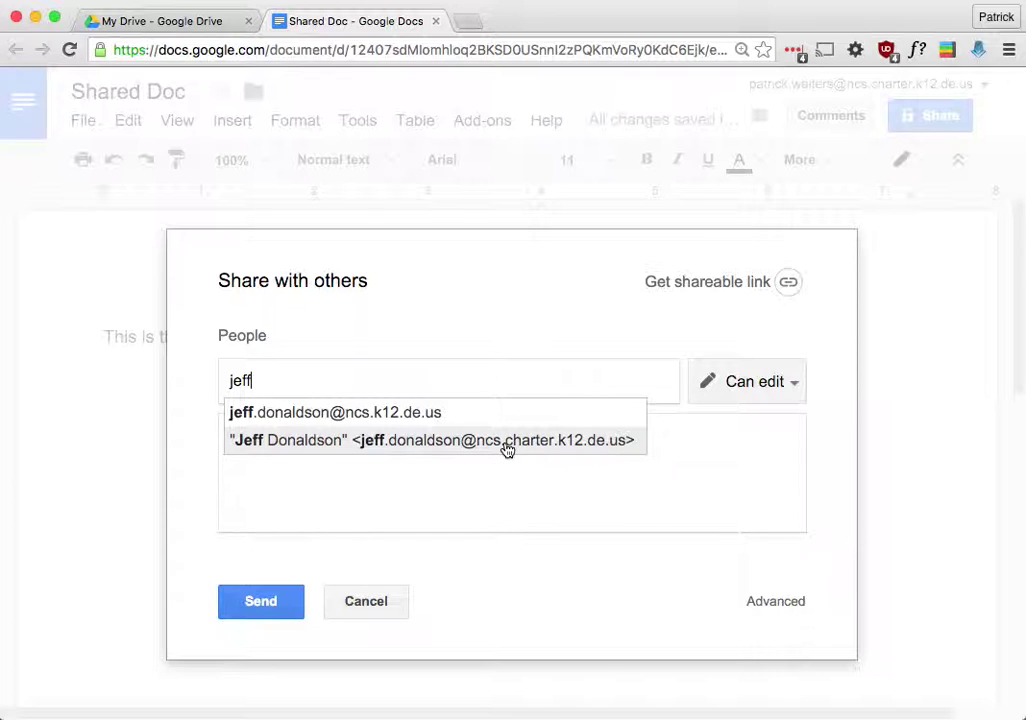
- Add both colleagues from the autocomplete suggestions, keeping their permission at Can edit
left_click(440, 441)
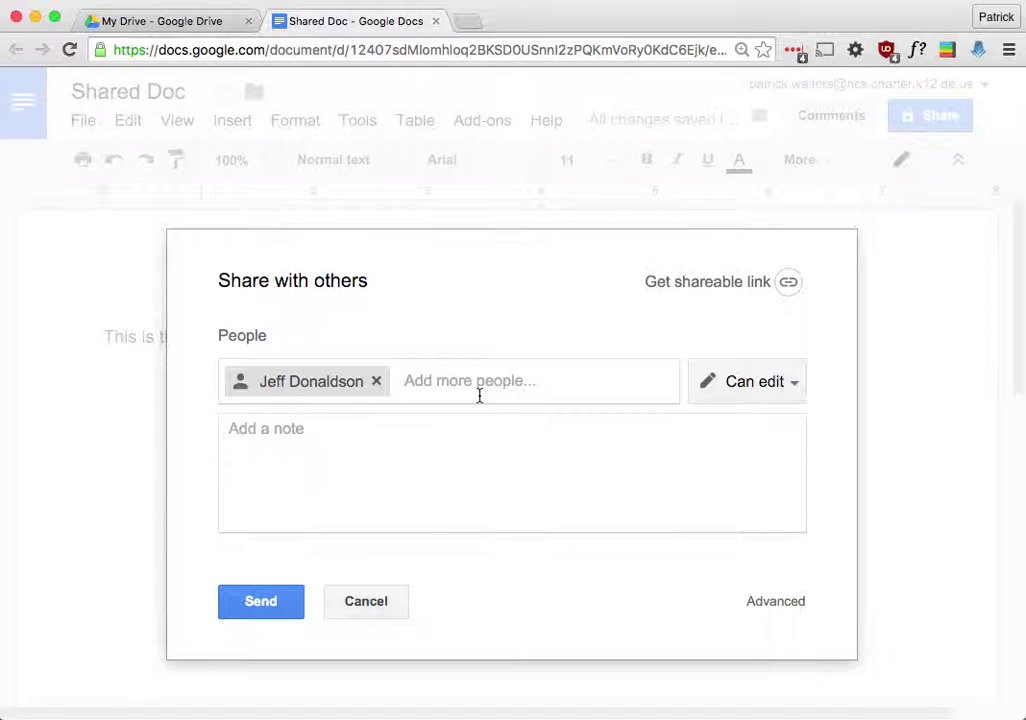
type("linda")
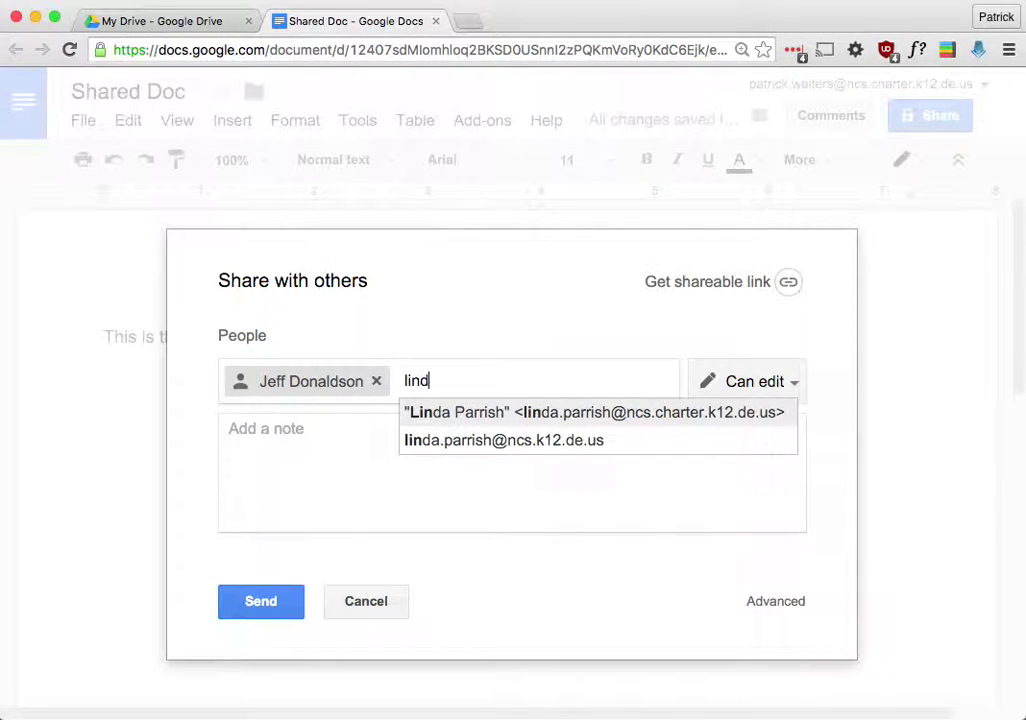
left_click(563, 423)
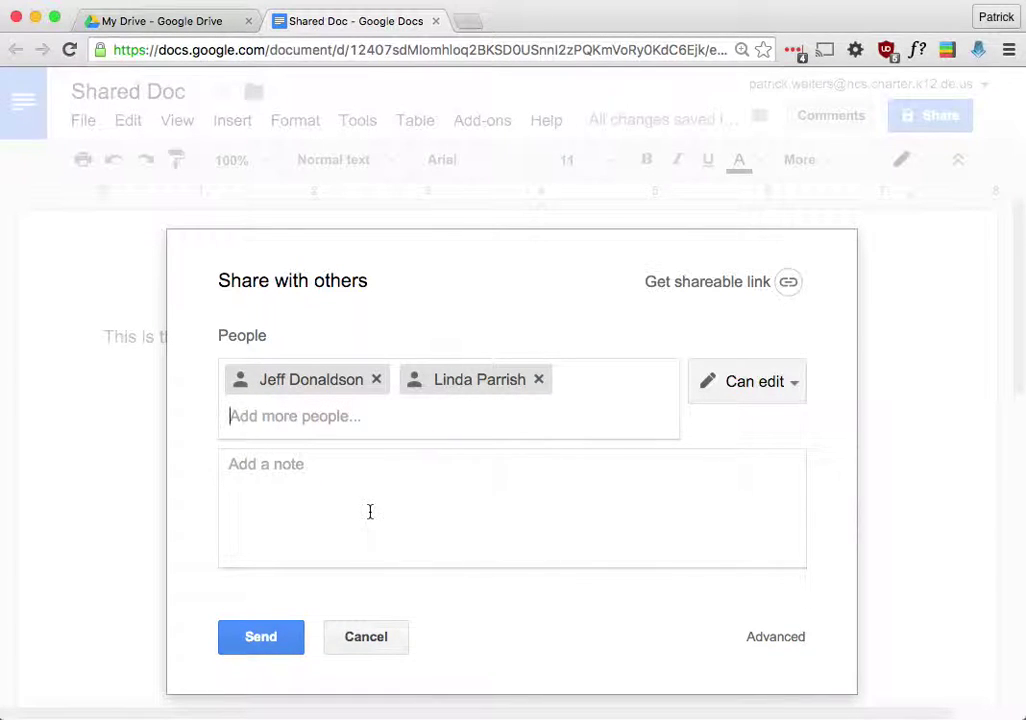
left_click(276, 471)
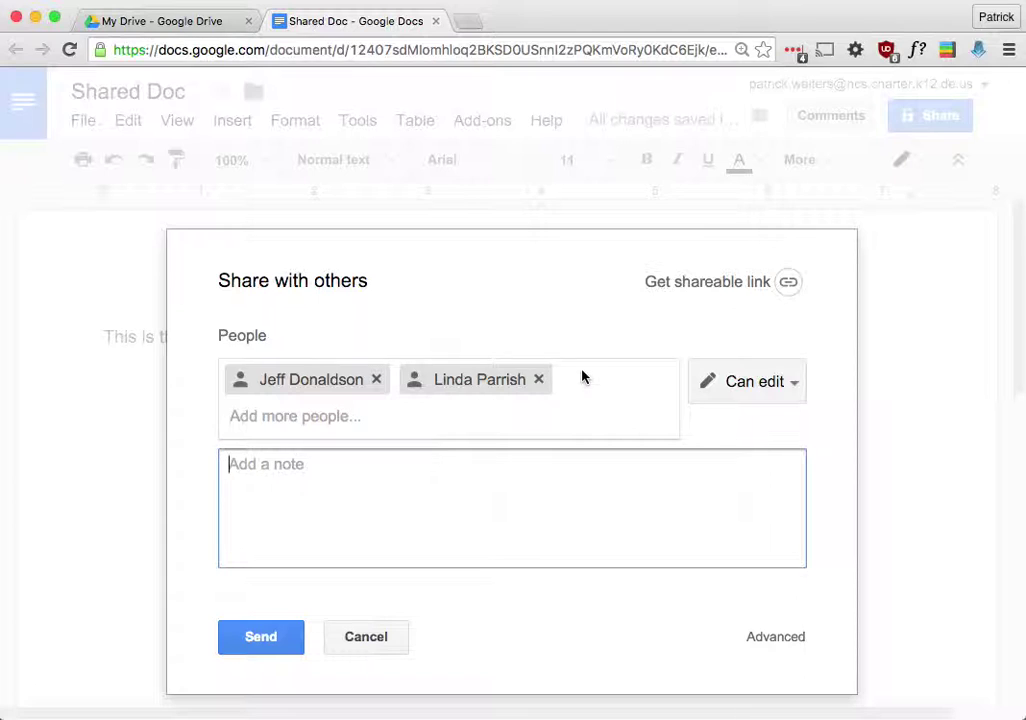
left_click(794, 394)
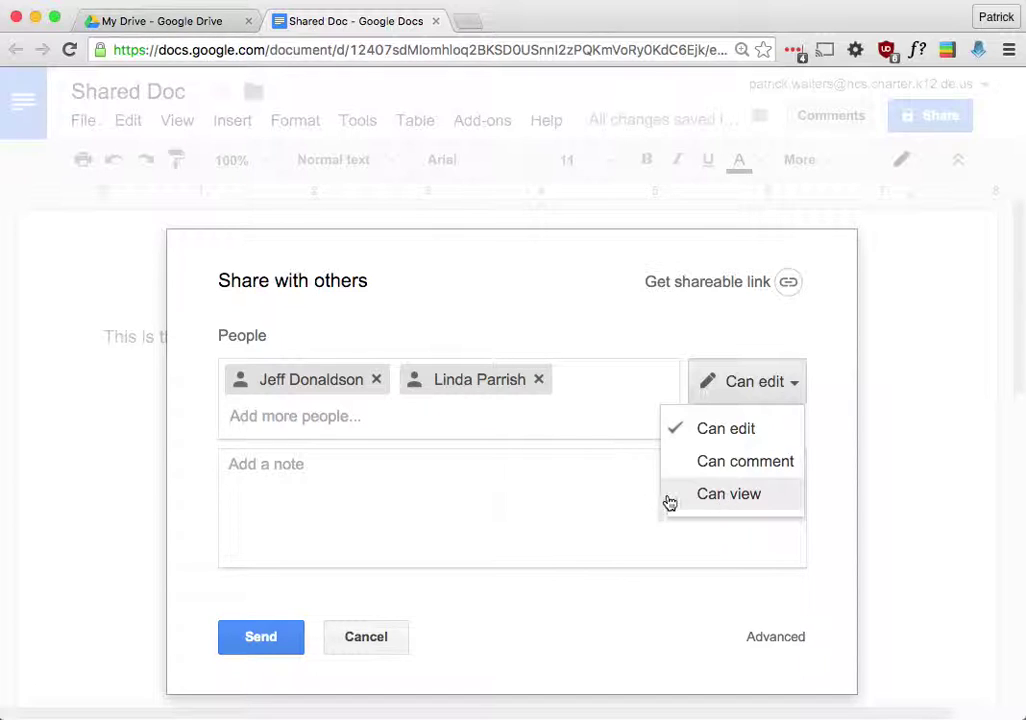
left_click(634, 497)
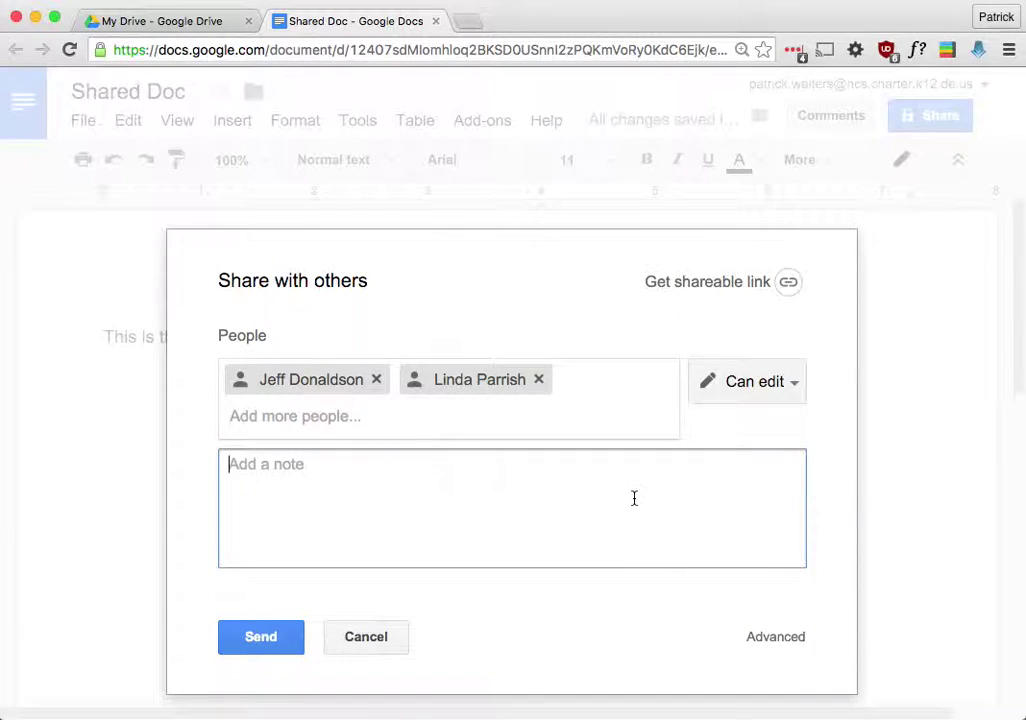
- In Advanced sharing, add a message and send Can edit invitations to both collaborators
left_click(769, 641)
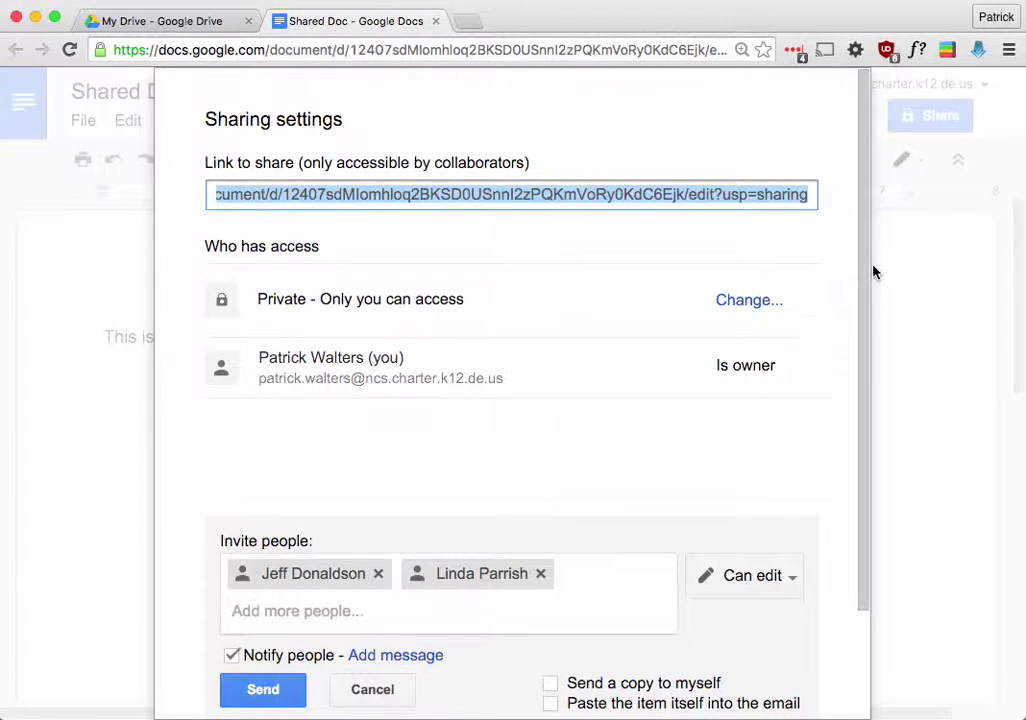
left_click_drag(868, 277, 868, 318)
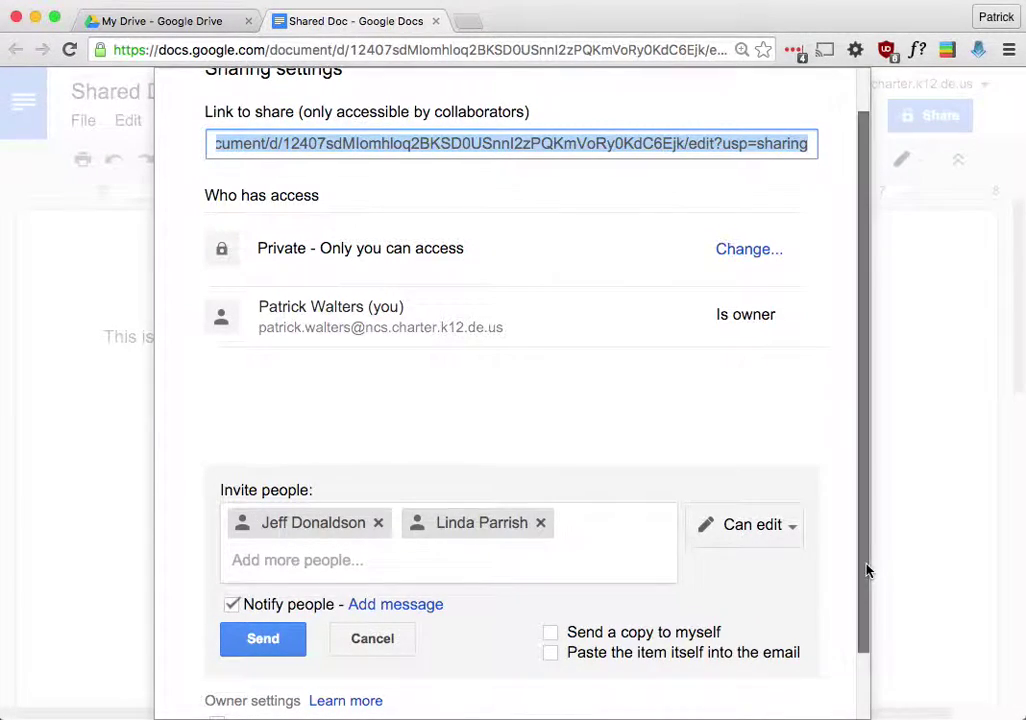
left_click_drag(866, 573, 863, 672)
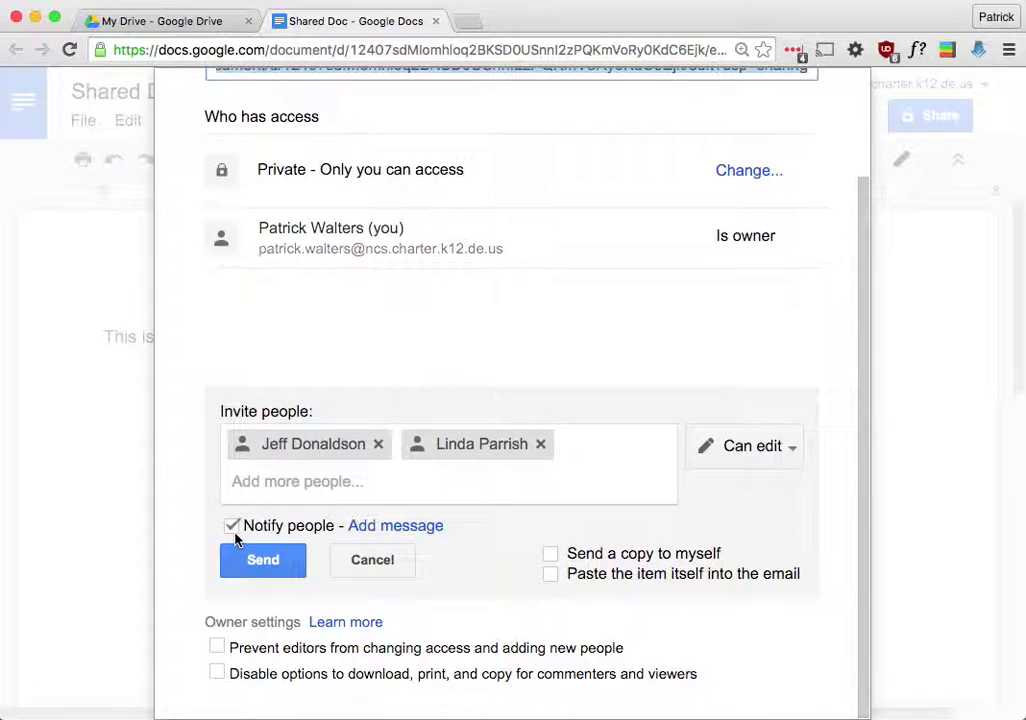
left_click(389, 531)
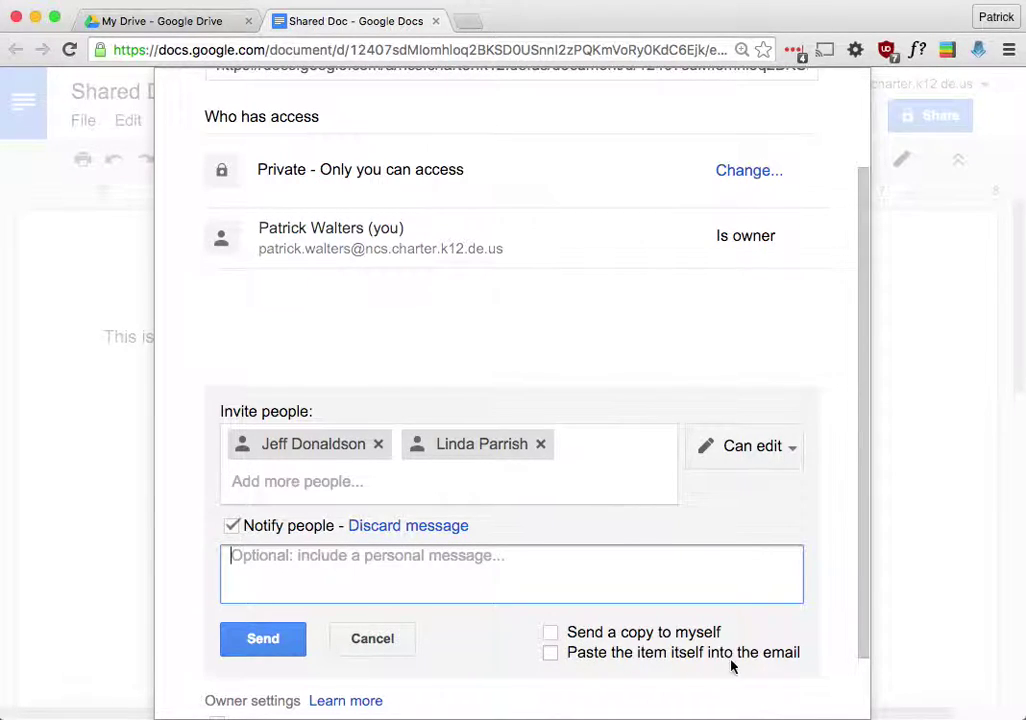
left_click_drag(862, 607, 866, 702)
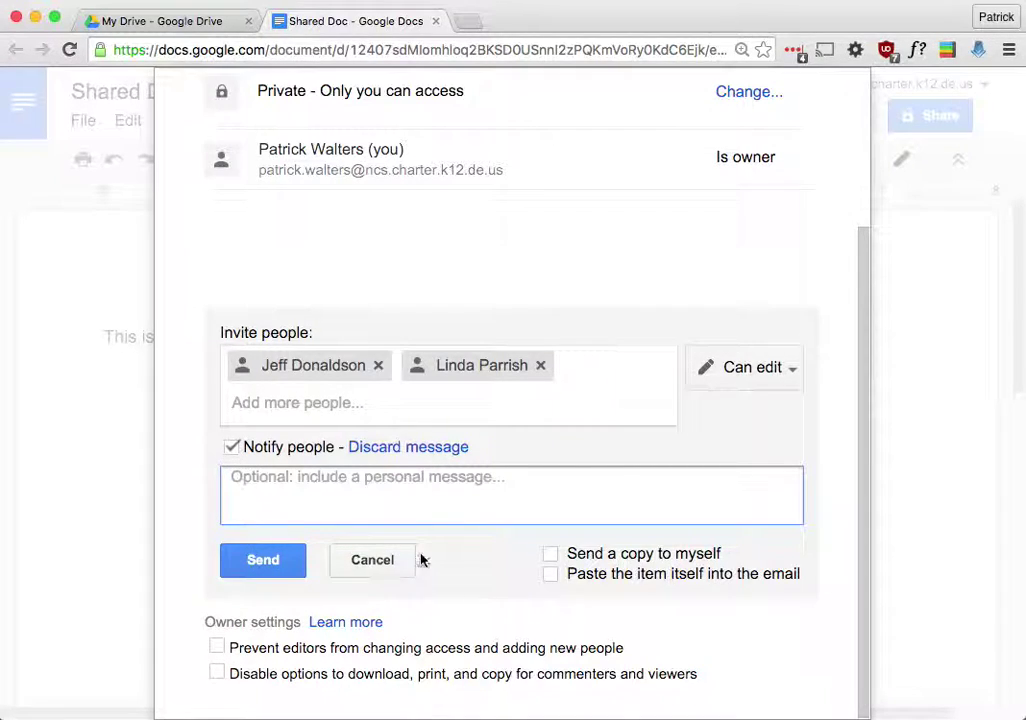
scroll(768, 565, "up", 3)
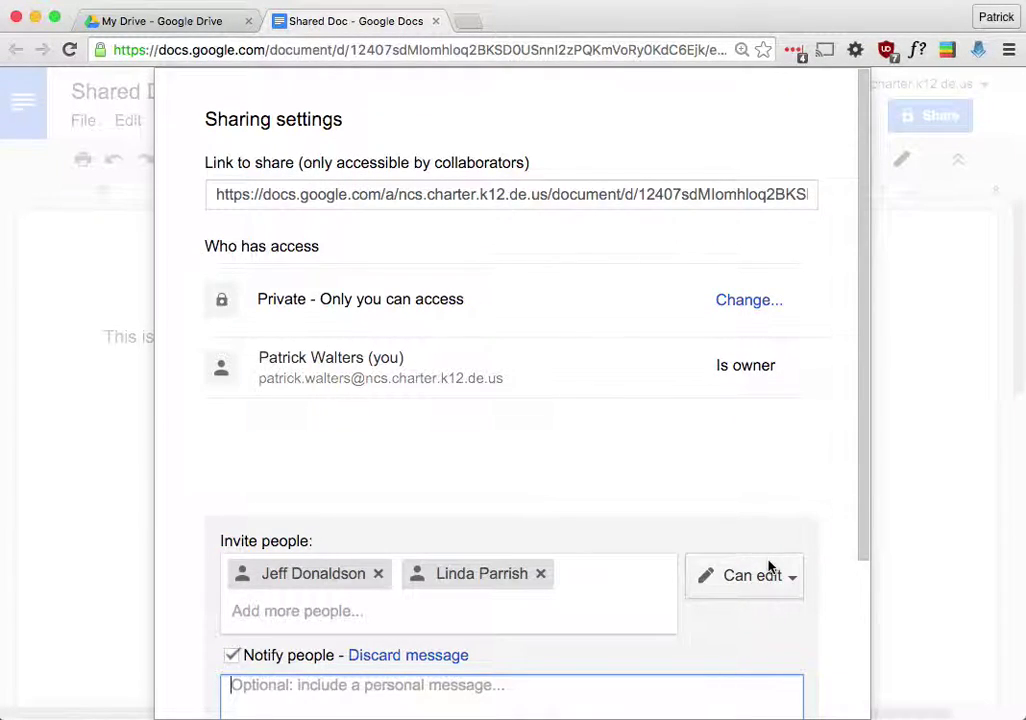
scroll(768, 567, "down", 3)
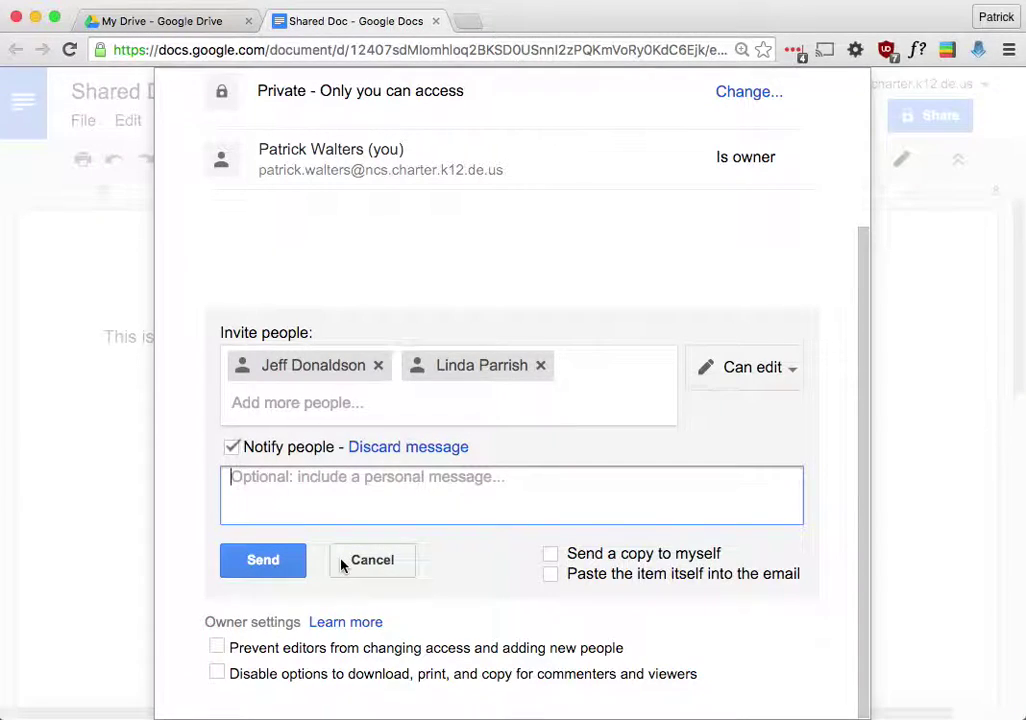
left_click(289, 564)
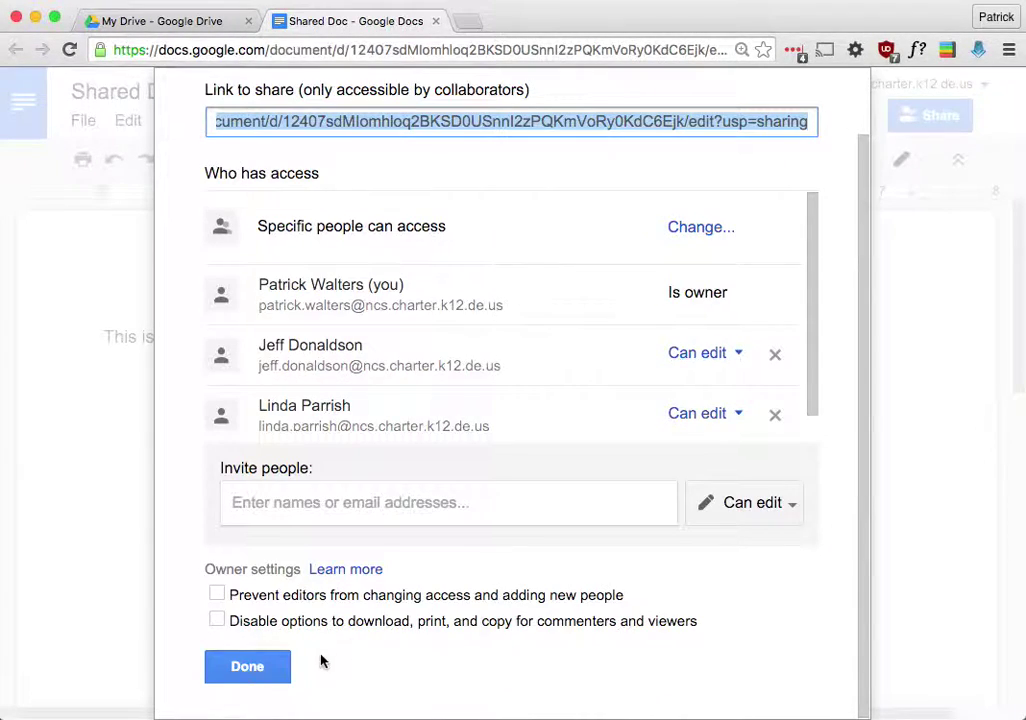
- Close and reopen the sharing settings to confirm both collaborators have edit access
left_click(247, 668)
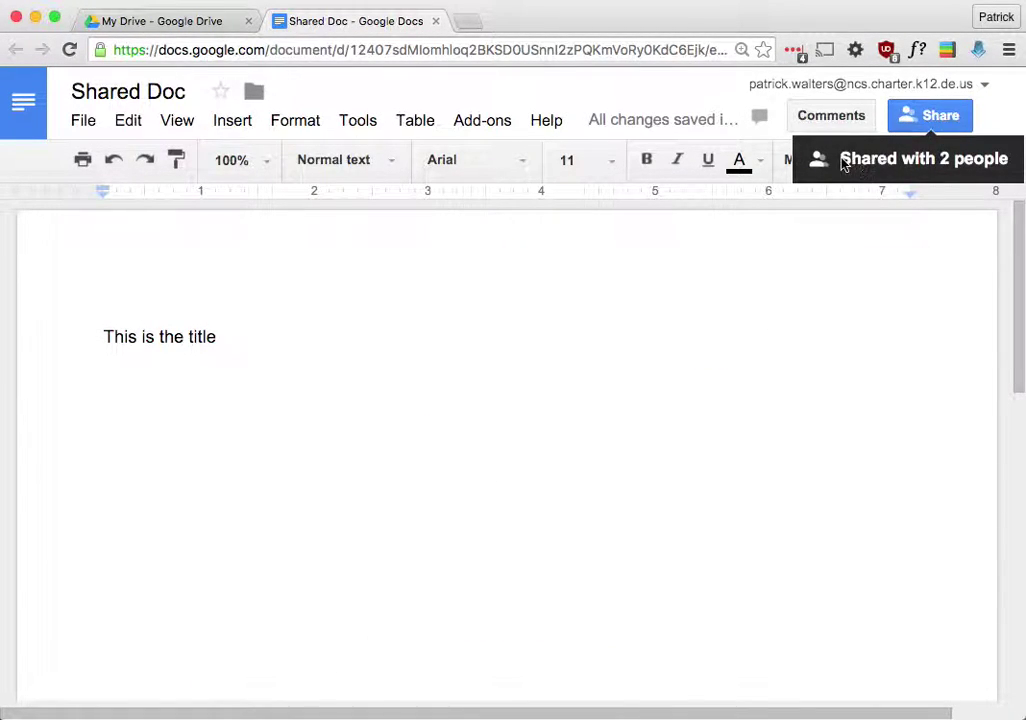
left_click(937, 120)
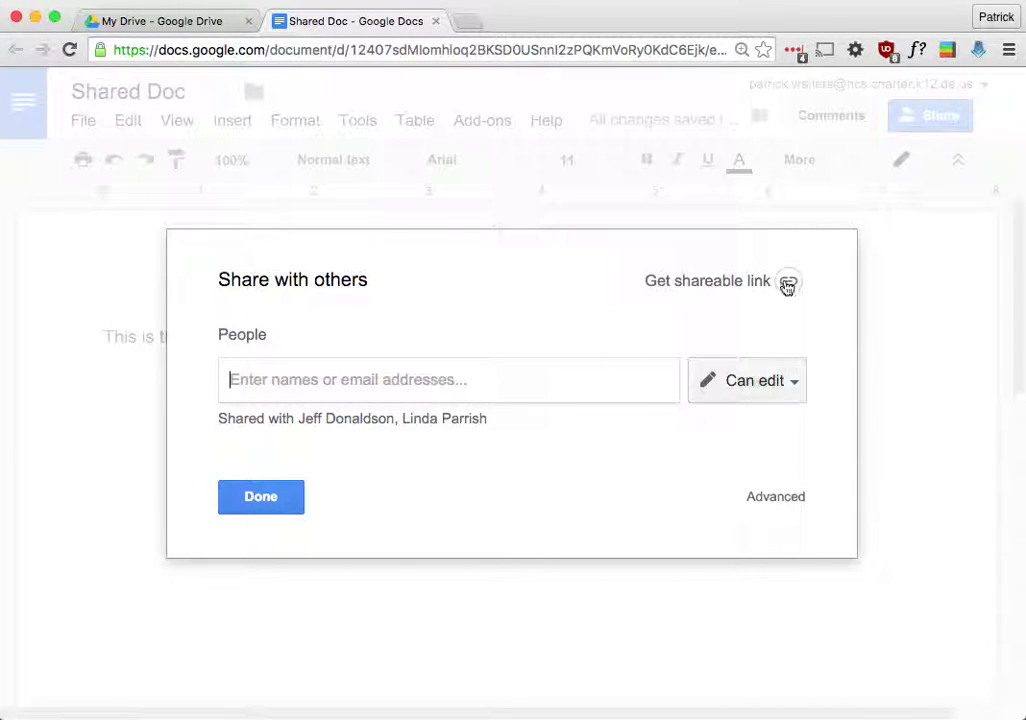
left_click(792, 505)
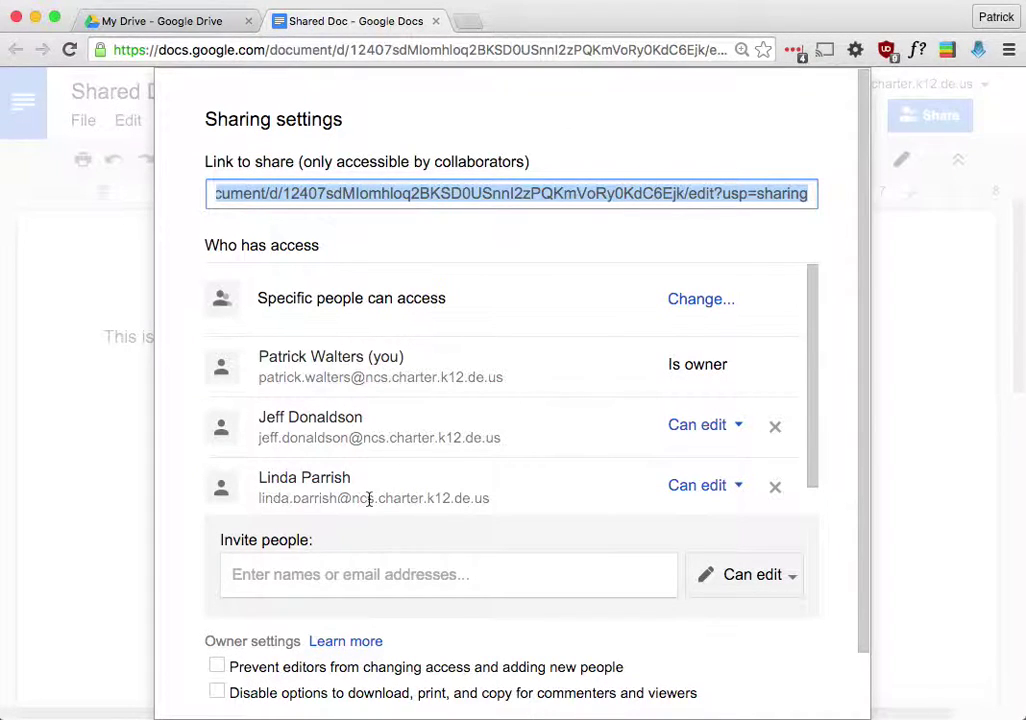
scroll(859, 488, "down", 2)
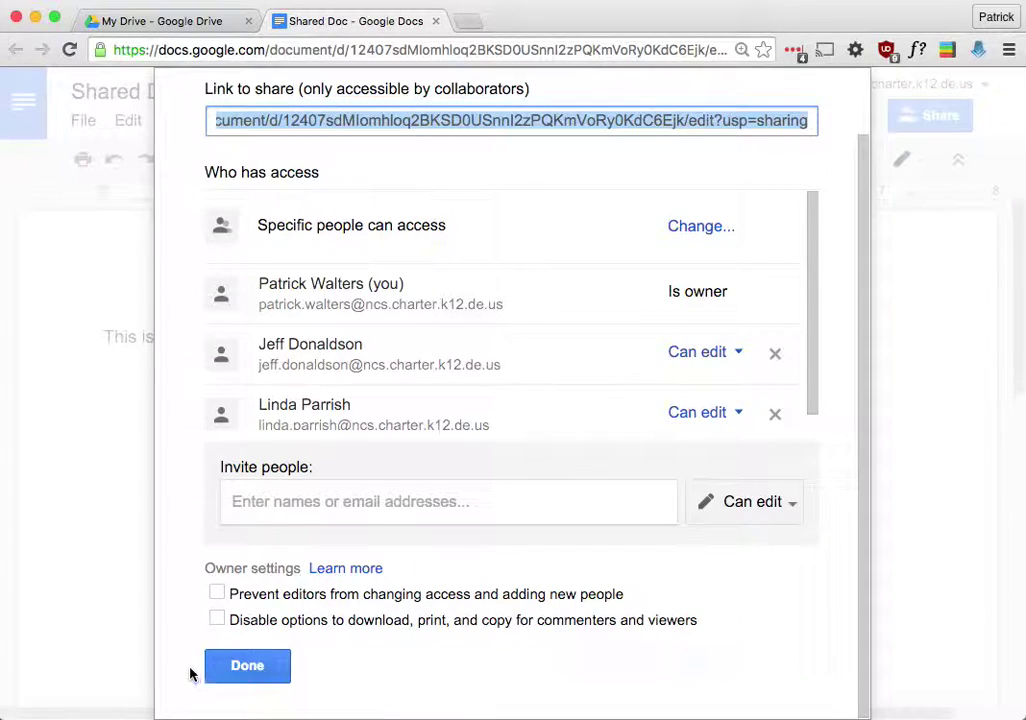
left_click(238, 668)
left_click(952, 120)
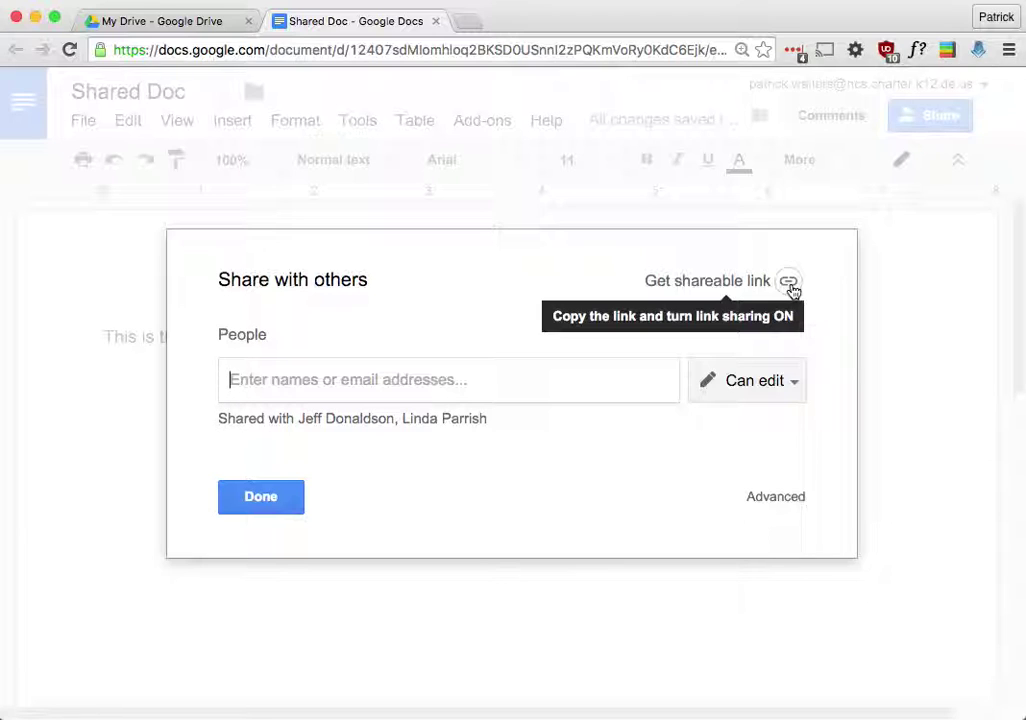
- Turn on link sharing so anyone at Newark Charter School with the link can view
left_click(788, 283)
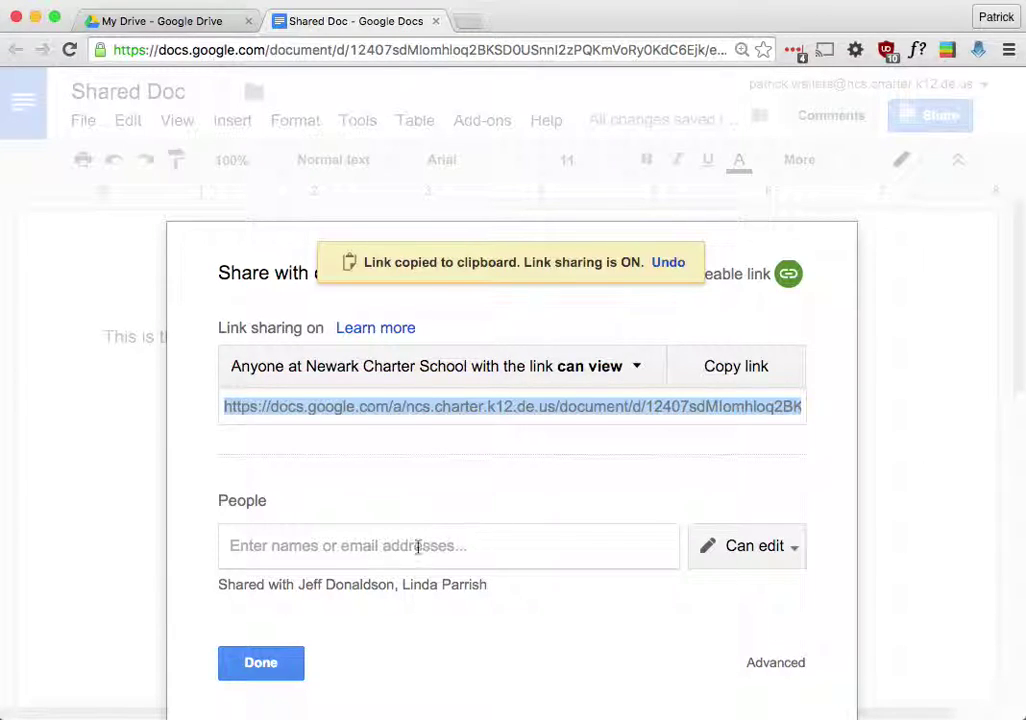
left_click(636, 368)
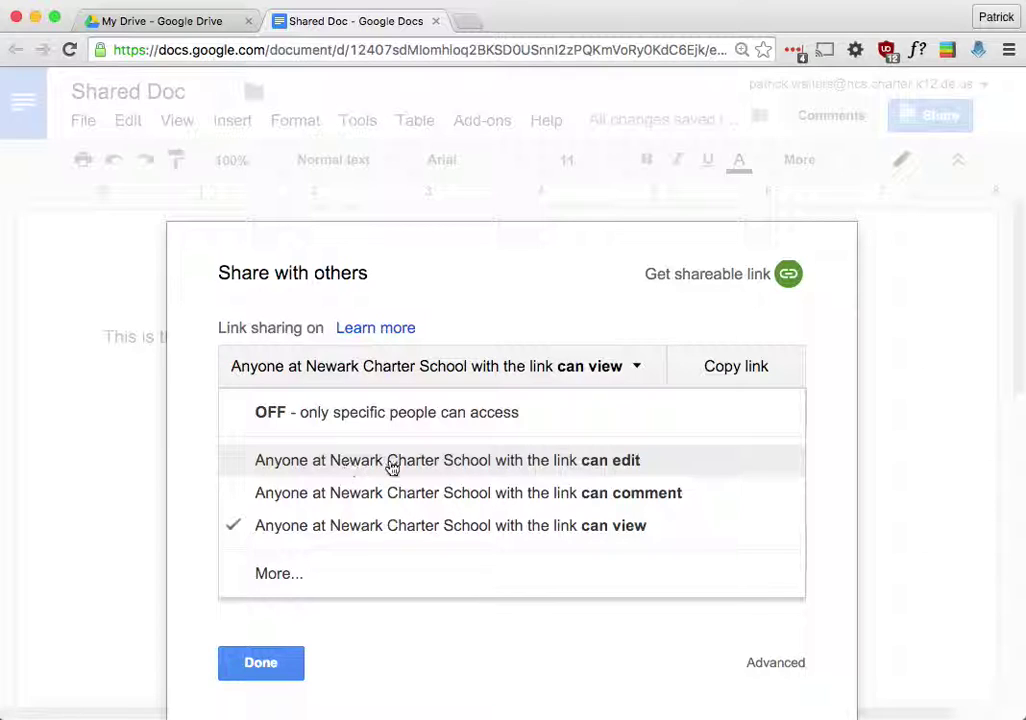
left_click(292, 582)
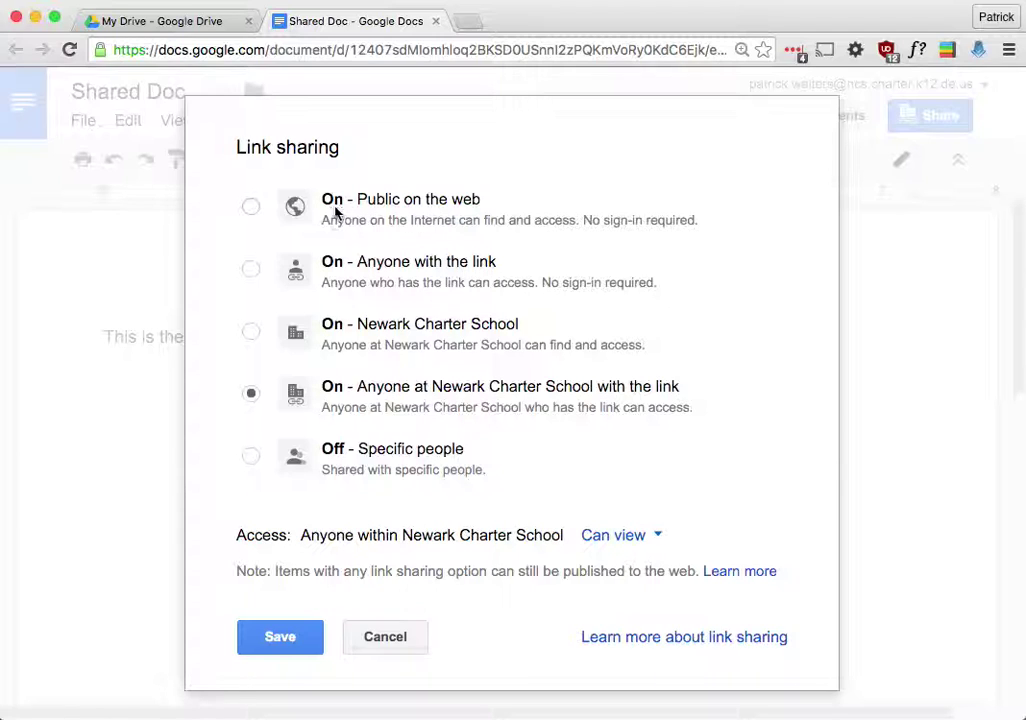
left_click(397, 637)
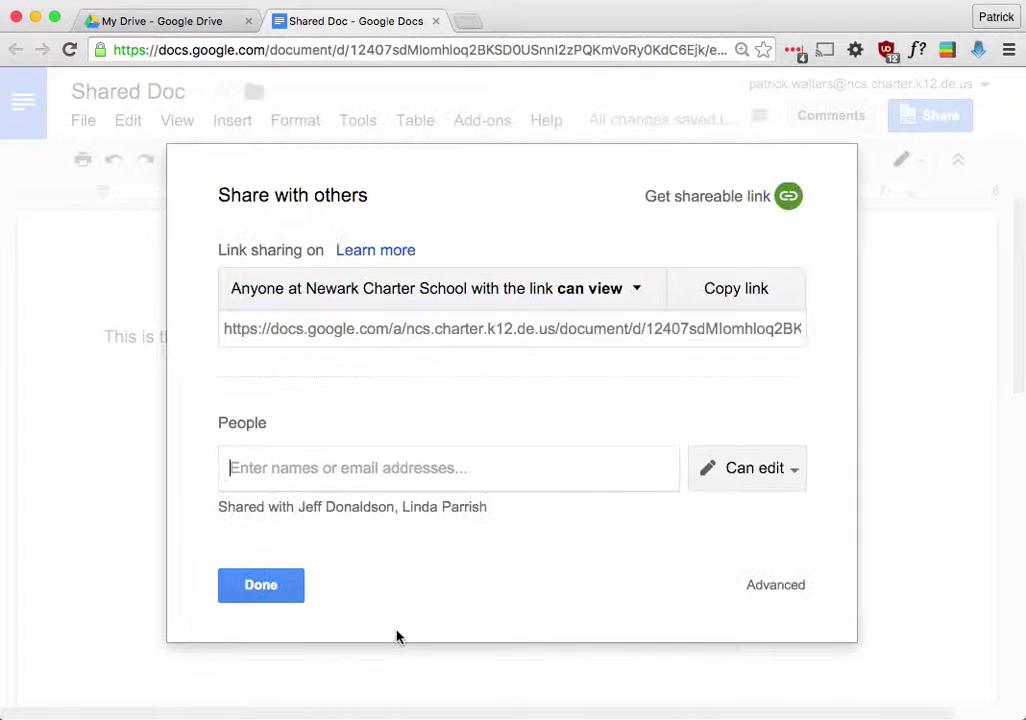
- Finish sharing and show the Shared with me list in Google Drive
left_click(281, 591)
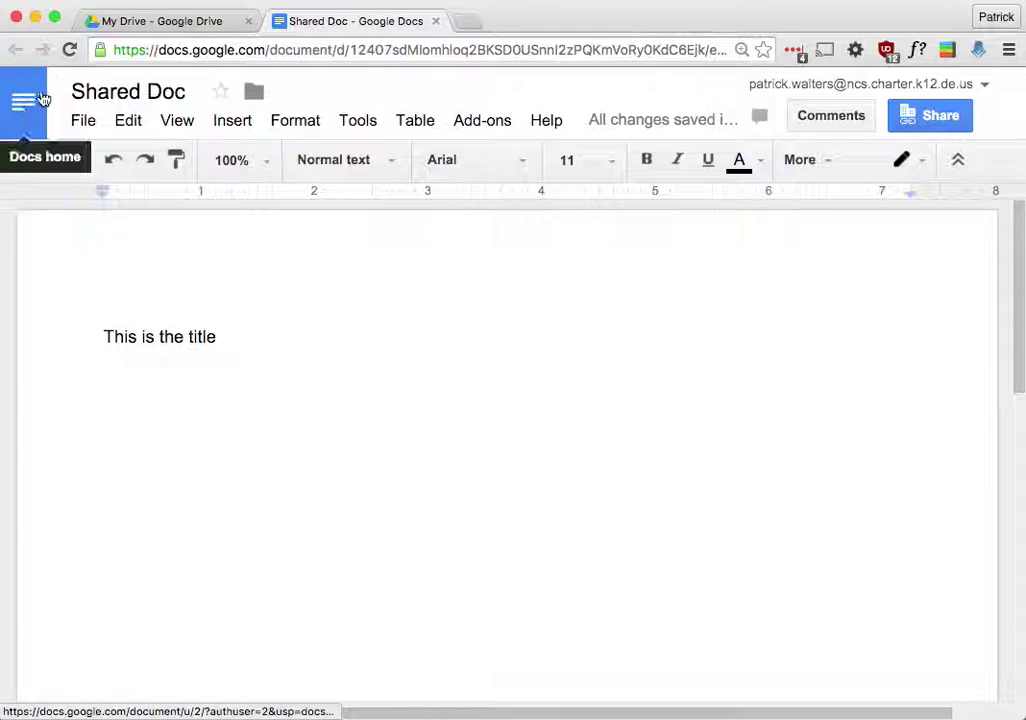
left_click(168, 16)
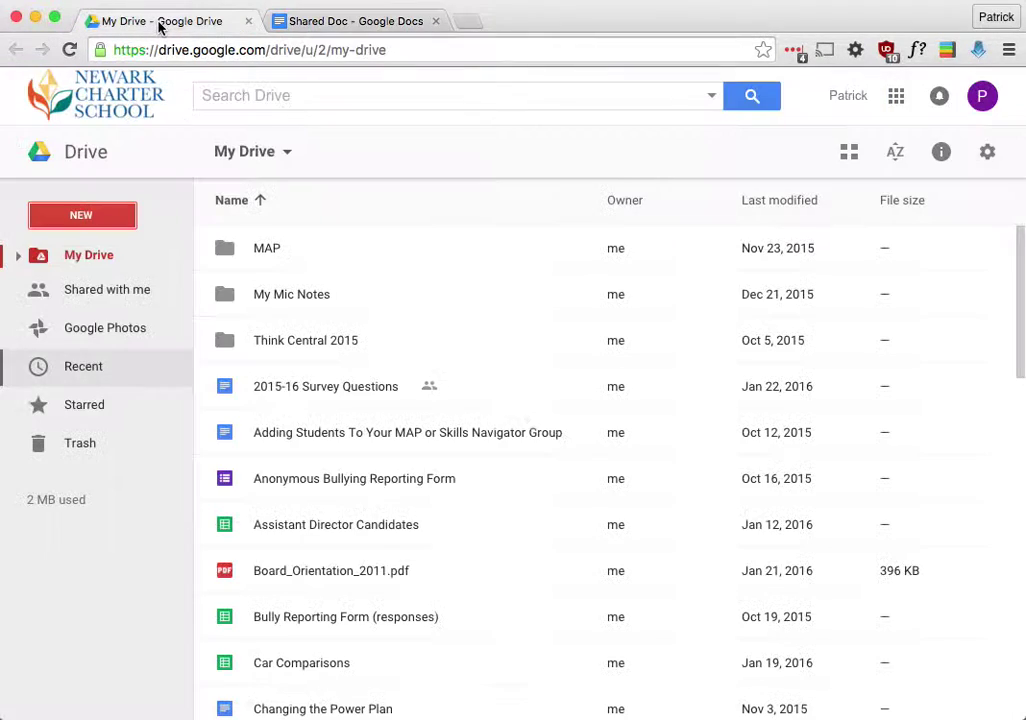
left_click(127, 296)
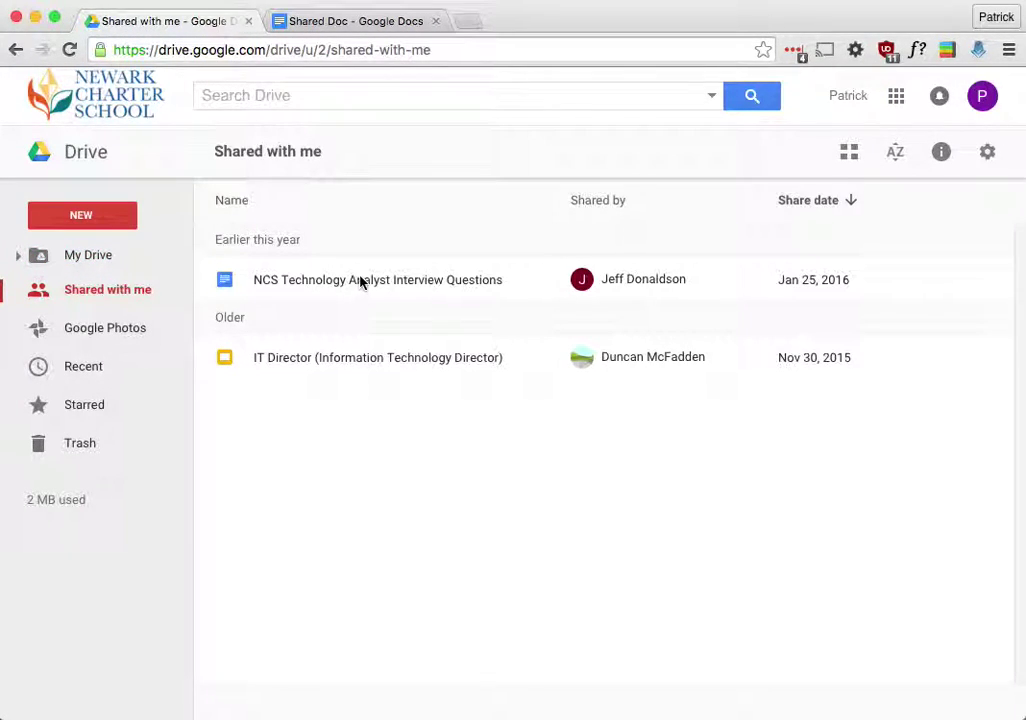